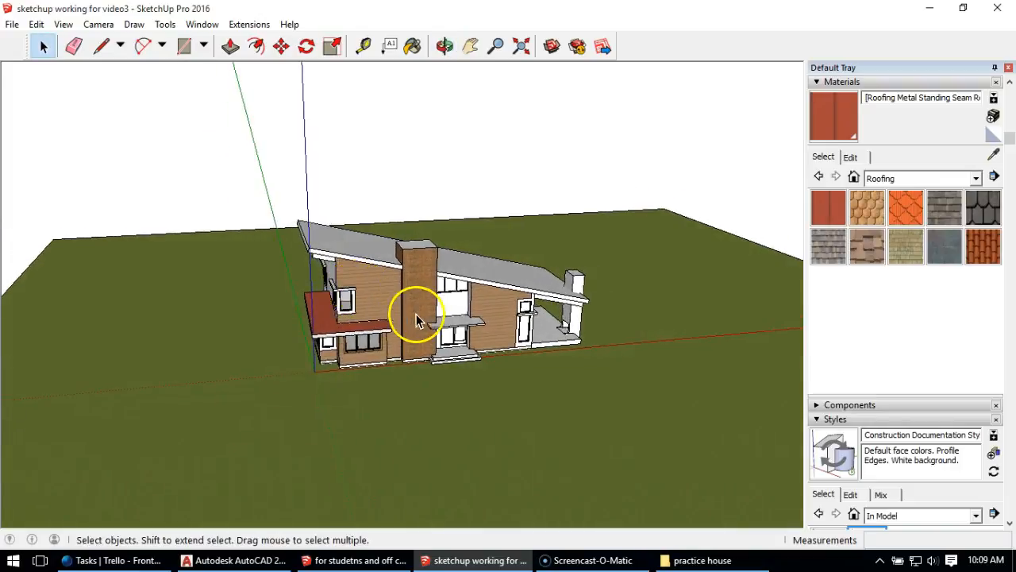
- Reposition the siding texture on the upper front wall, rotating it so the boards run vertically and enlarging them slightly
scroll(416, 313, "up", 5)
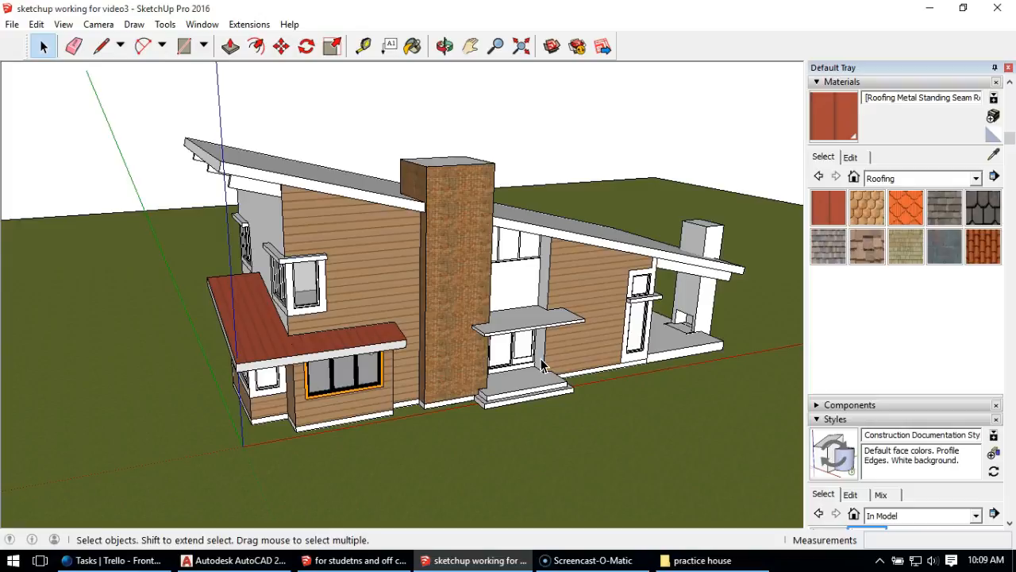
scroll(343, 247, "up", 2)
middle_click_drag(350, 273, 364, 237)
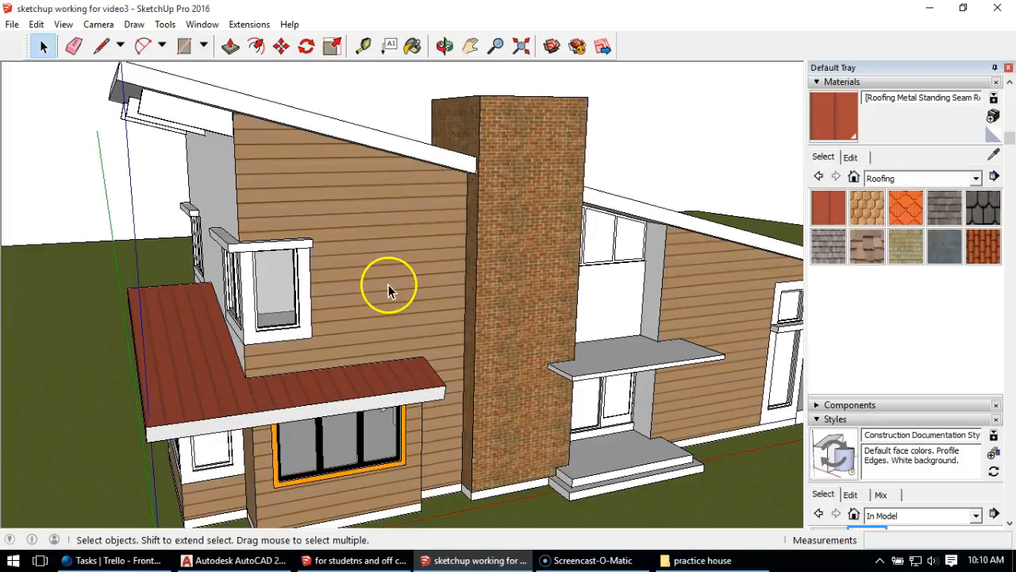
left_click(389, 261)
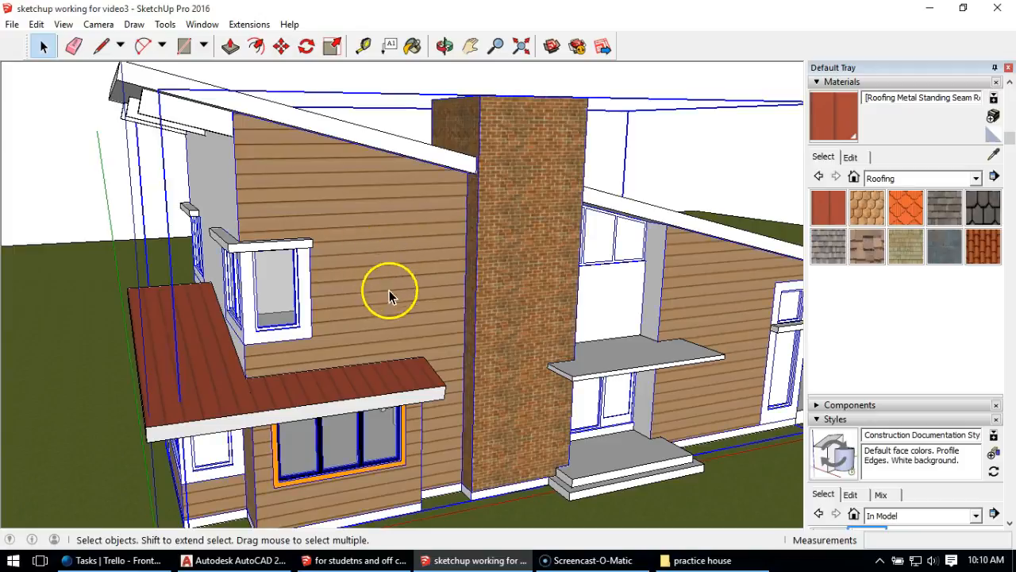
double_click(388, 262)
left_click(412, 282)
right_click(409, 269)
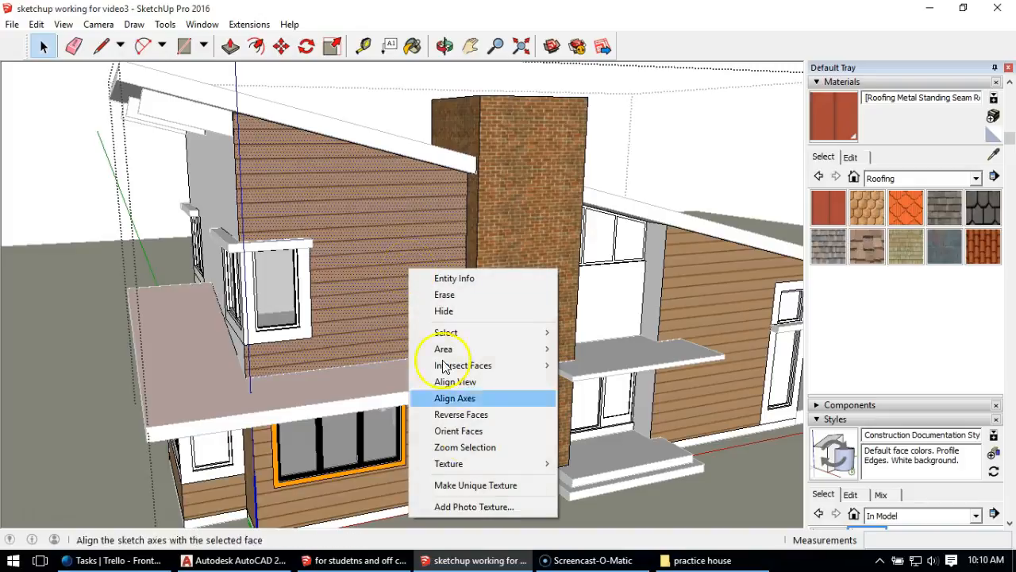
mouse_move(476, 466)
left_click(601, 467)
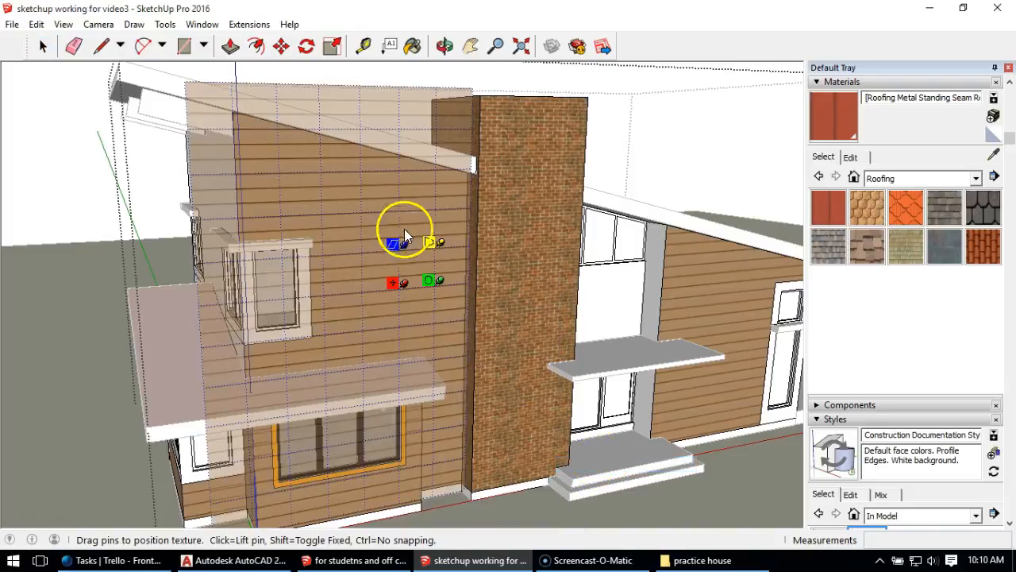
scroll(389, 238, "up", 3)
left_click(421, 286)
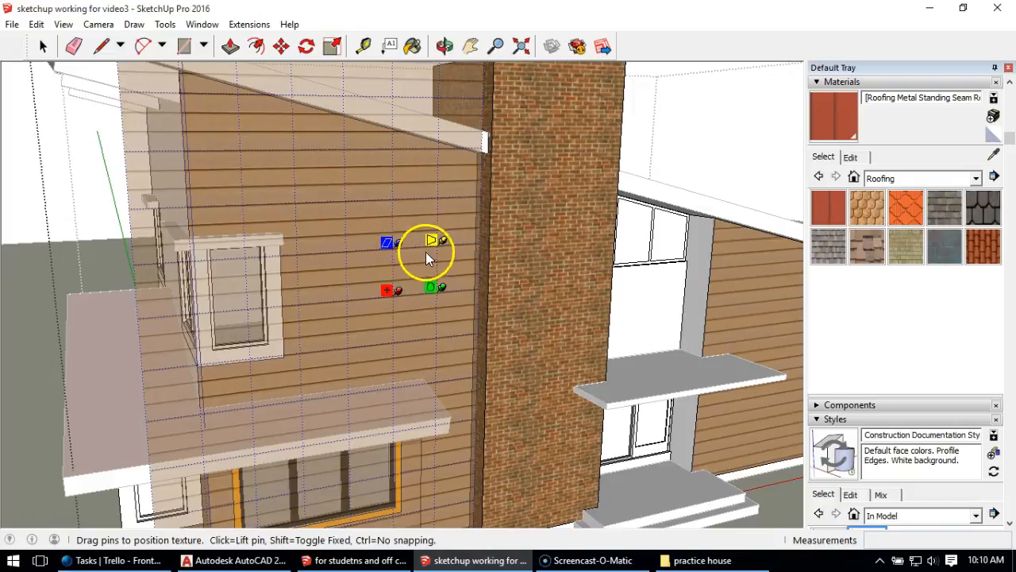
left_click_drag(442, 289, 396, 337)
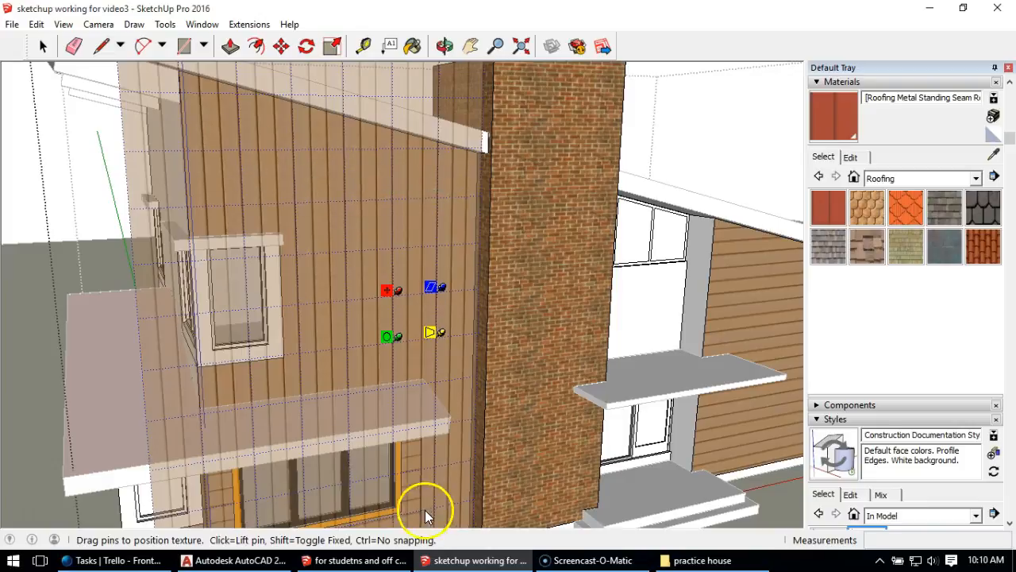
left_click_drag(388, 336, 386, 357)
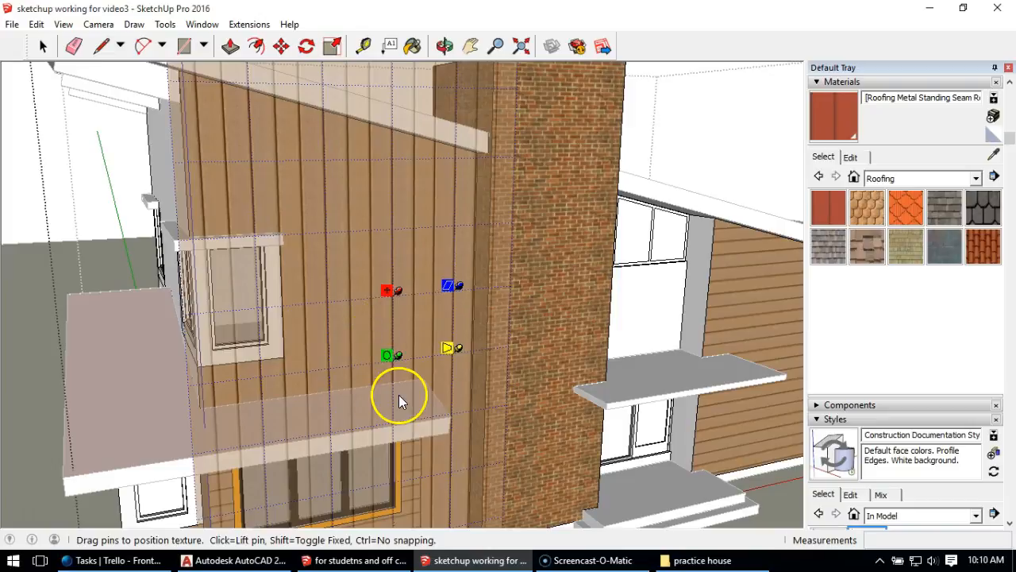
left_click(44, 50)
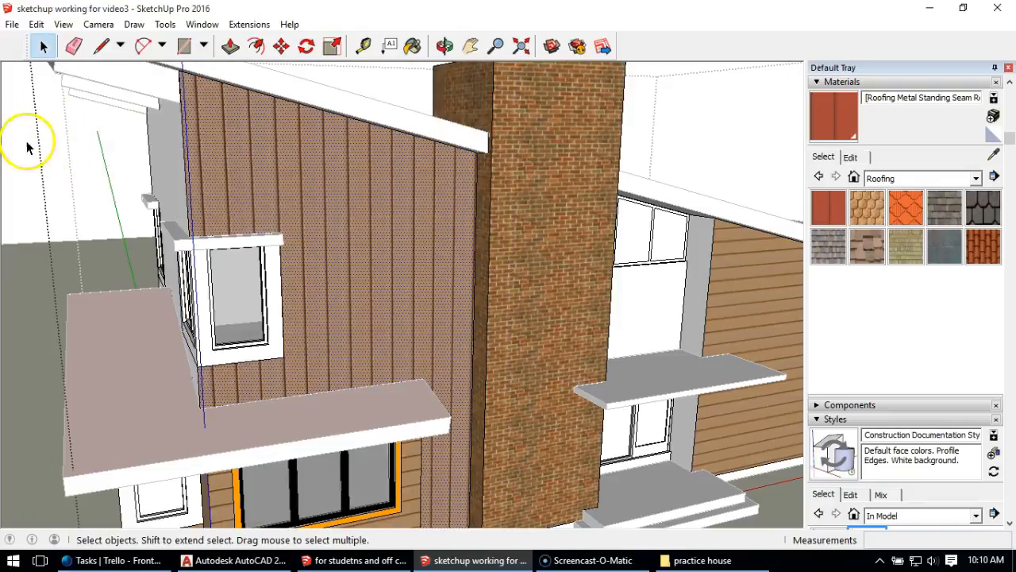
- Scale down the siding texture on the lower front wall around the orange-framed window to make narrower horizontal boards
scroll(362, 336, "down", 2)
middle_click_drag(363, 336, 364, 231)
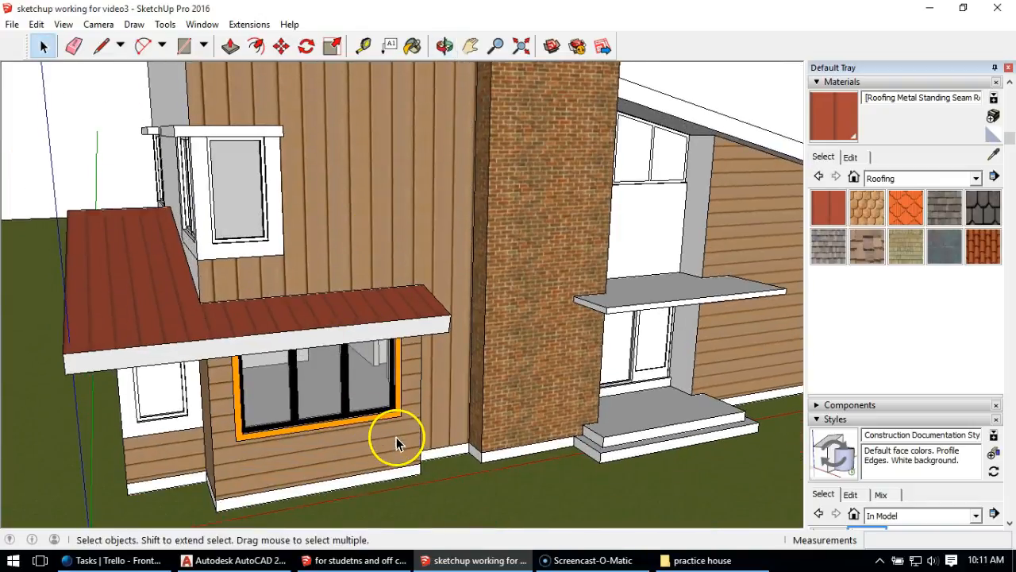
left_click(391, 442)
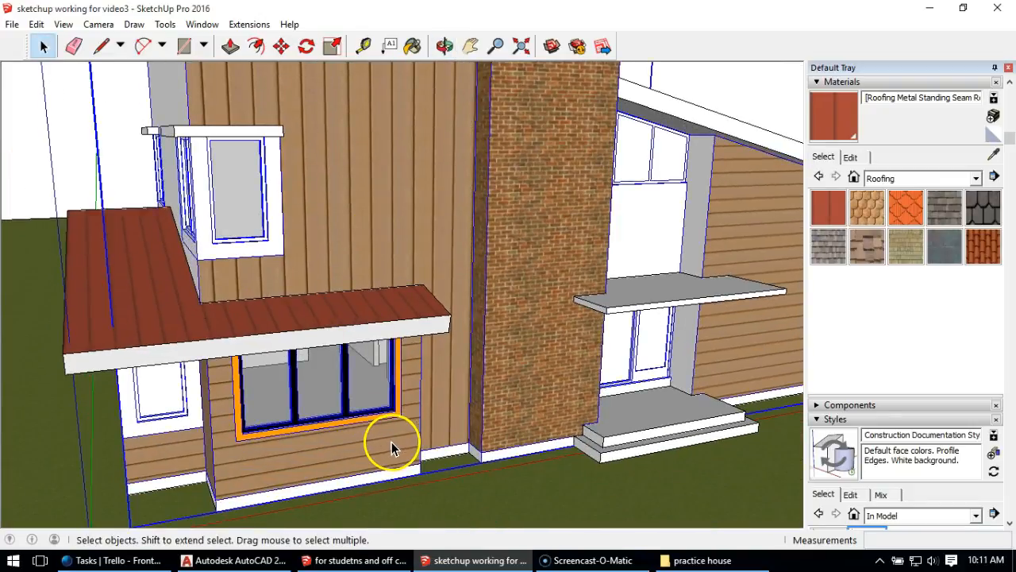
double_click(372, 450)
left_click(371, 449)
right_click(370, 451)
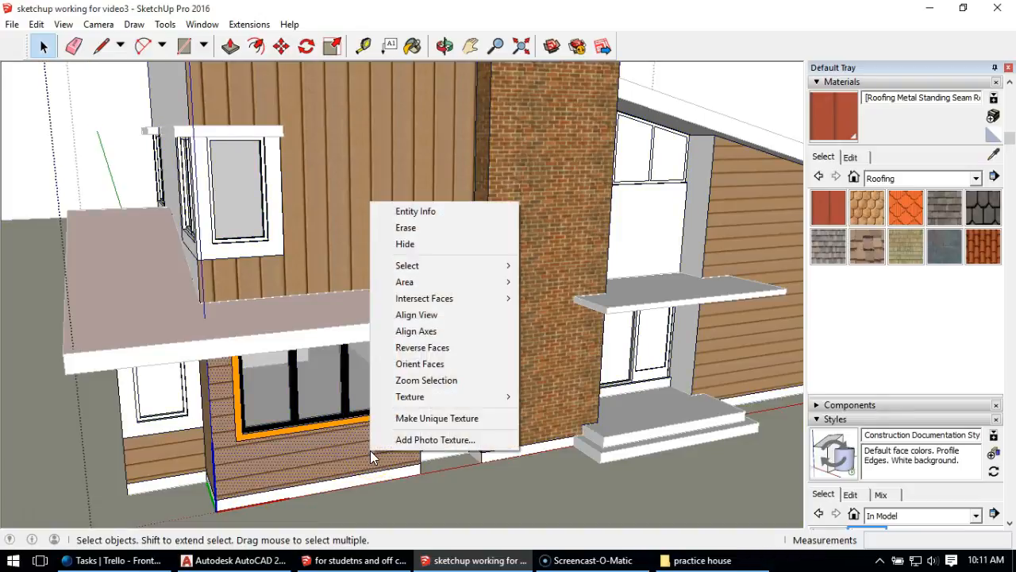
mouse_move(423, 397)
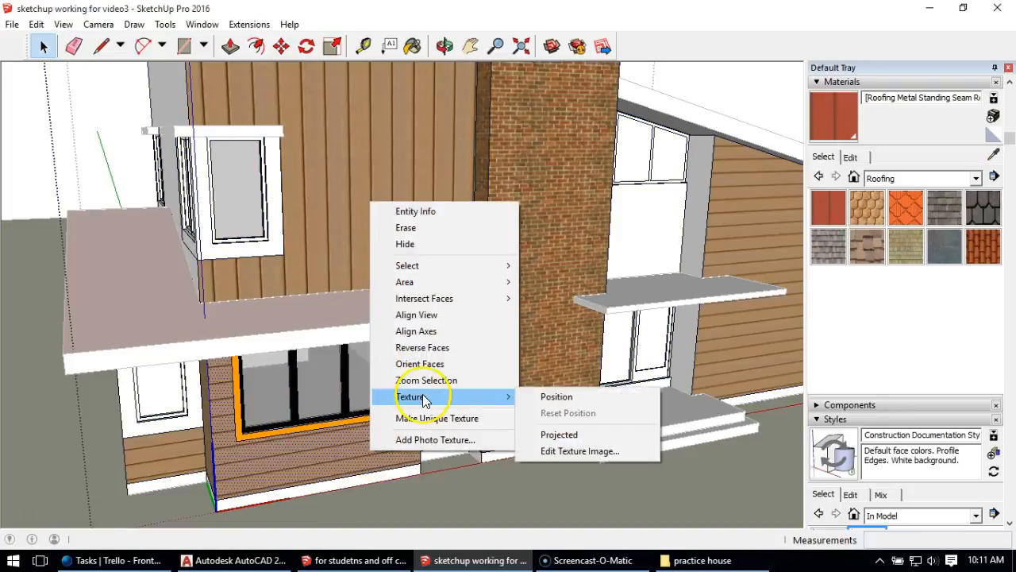
left_click(566, 399)
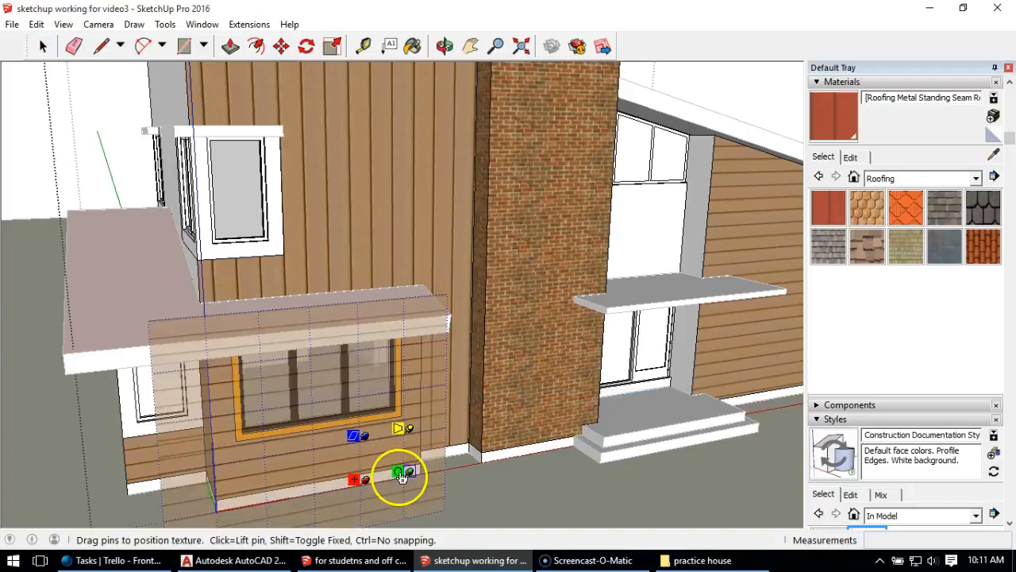
left_click_drag(402, 472, 372, 480)
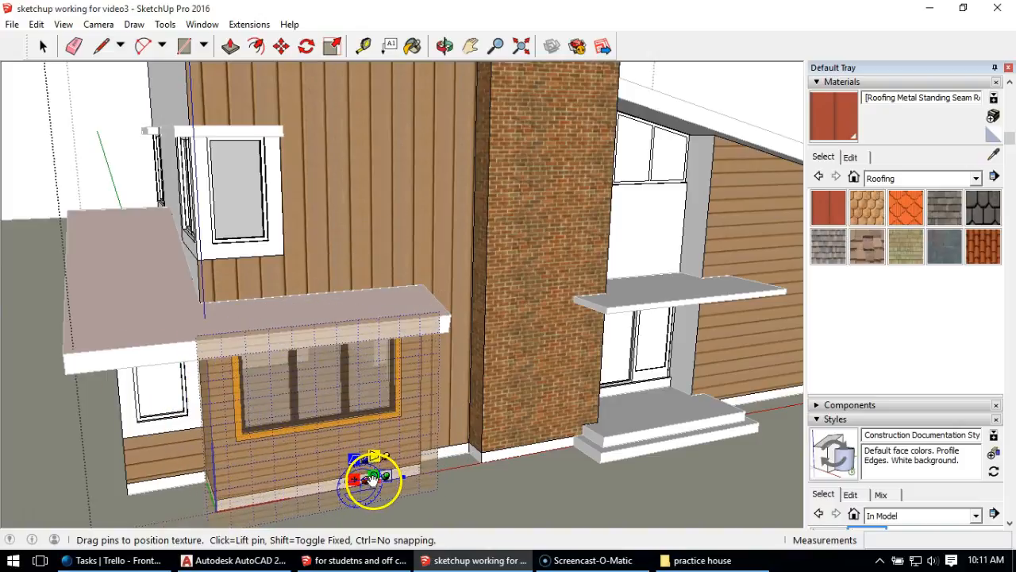
left_click(28, 135)
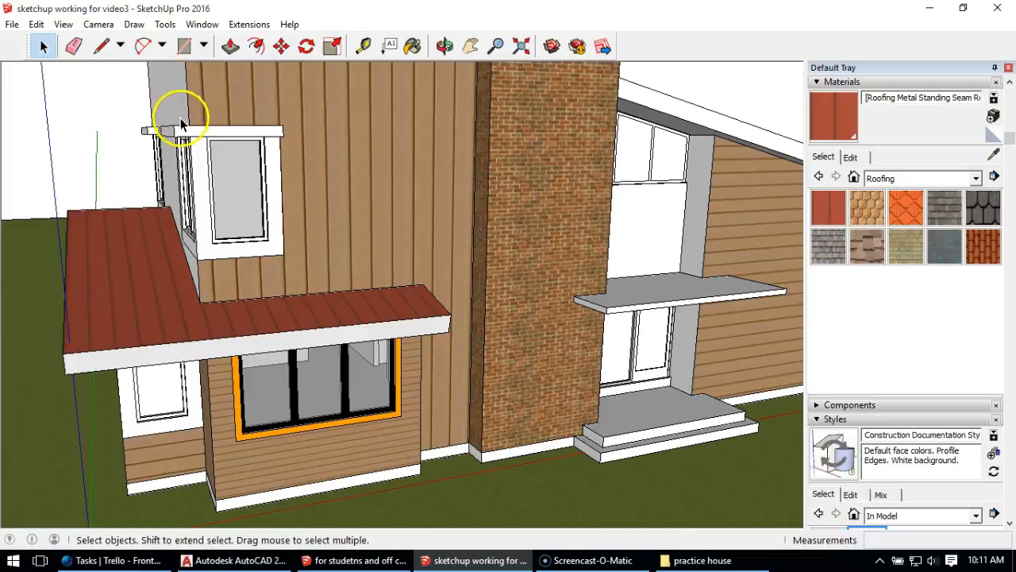
- Sample the vertical siding from the upper front wall and paint it onto the front wall beyond the entrance and the upper side wall
double_click(363, 135)
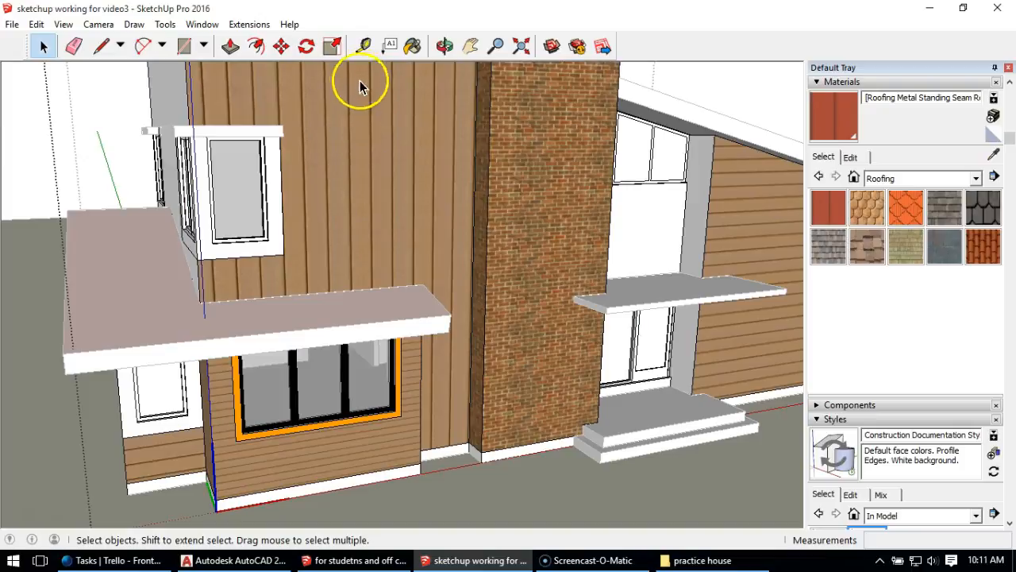
left_click(413, 46)
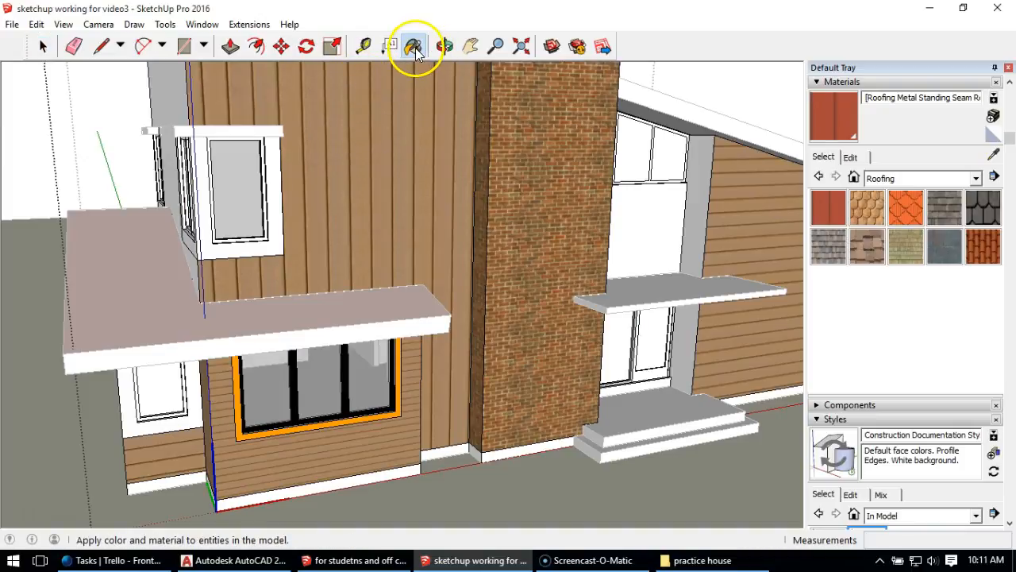
key("alt")
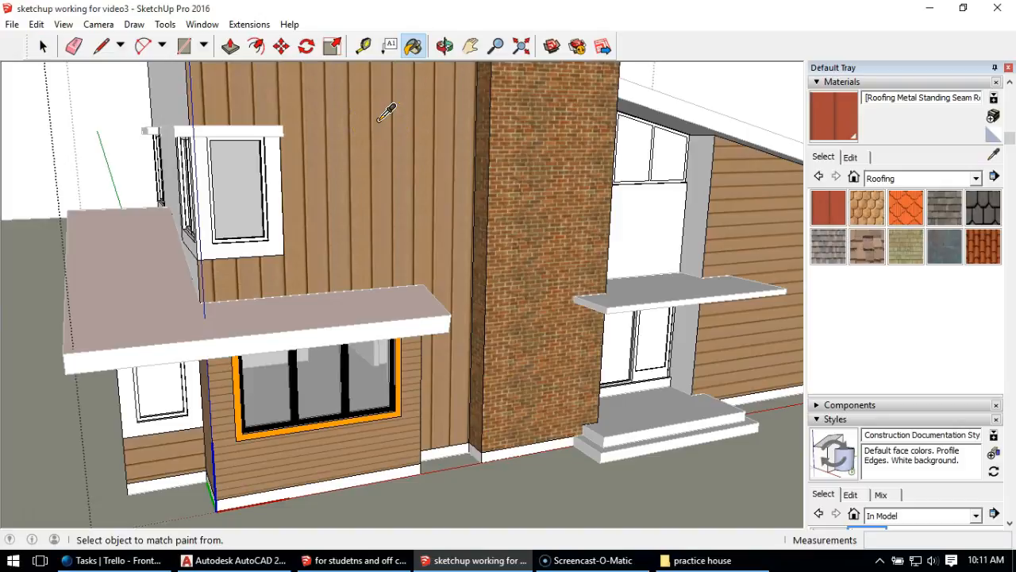
left_click(380, 119, "alt")
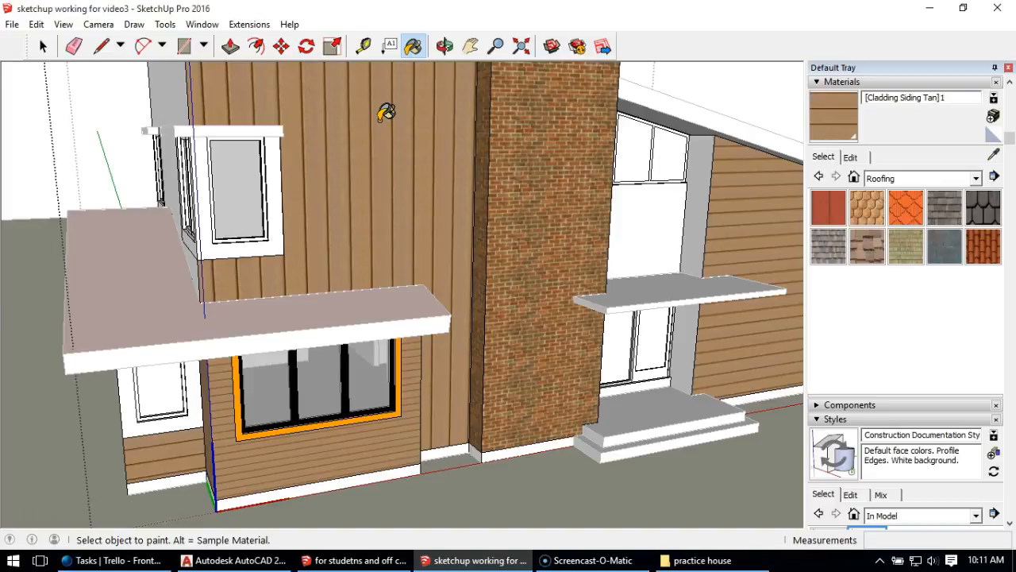
left_click(730, 184)
middle_click_drag(148, 187, 211, 112)
mouse_move(497, 316)
middle_mouse_down()
mouse_move(466, 254)
mouse_move(429, 269)
middle_mouse_up()
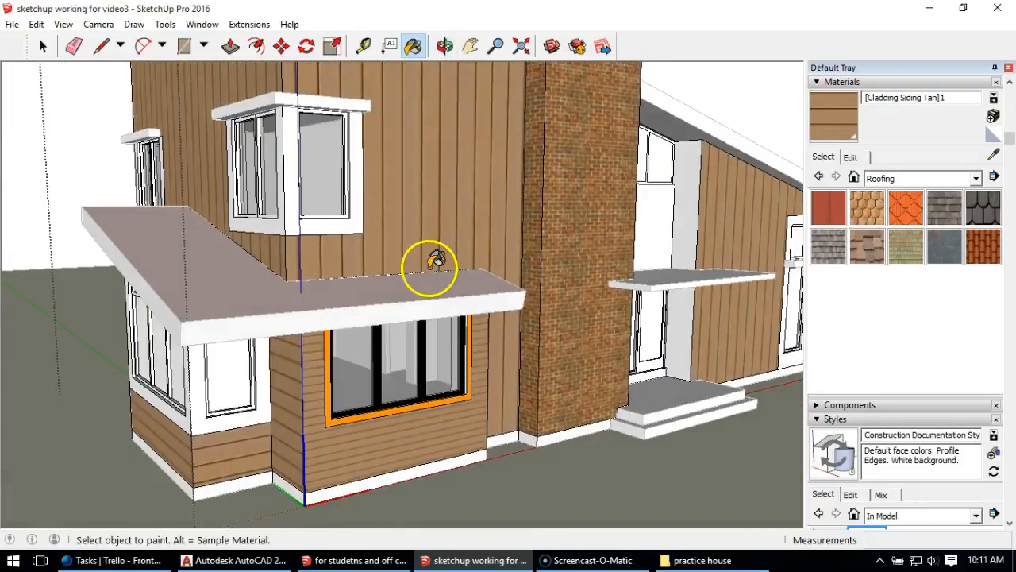
- Sample the narrow horizontal siding below the orange-framed window and paint it onto the adjoining lower wall faces
left_click(382, 441, "alt")
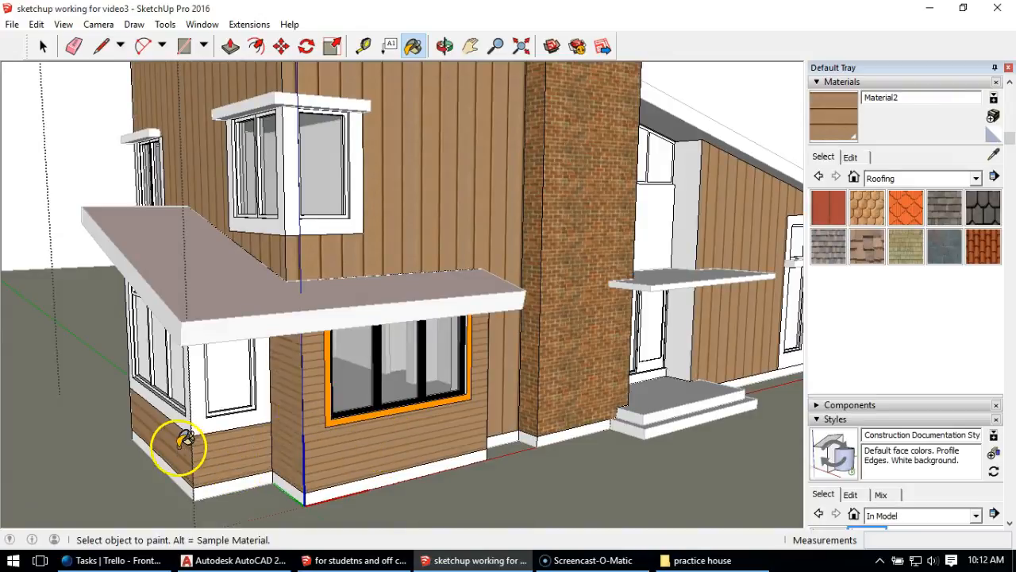
mouse_move(389, 346)
middle_mouse_down()
mouse_move(347, 337)
mouse_move(249, 381)
mouse_move(301, 363)
mouse_move(356, 249)
middle_mouse_up()
mouse_move(211, 200)
middle_mouse_down()
mouse_move(204, 297)
mouse_move(215, 263)
middle_mouse_up()
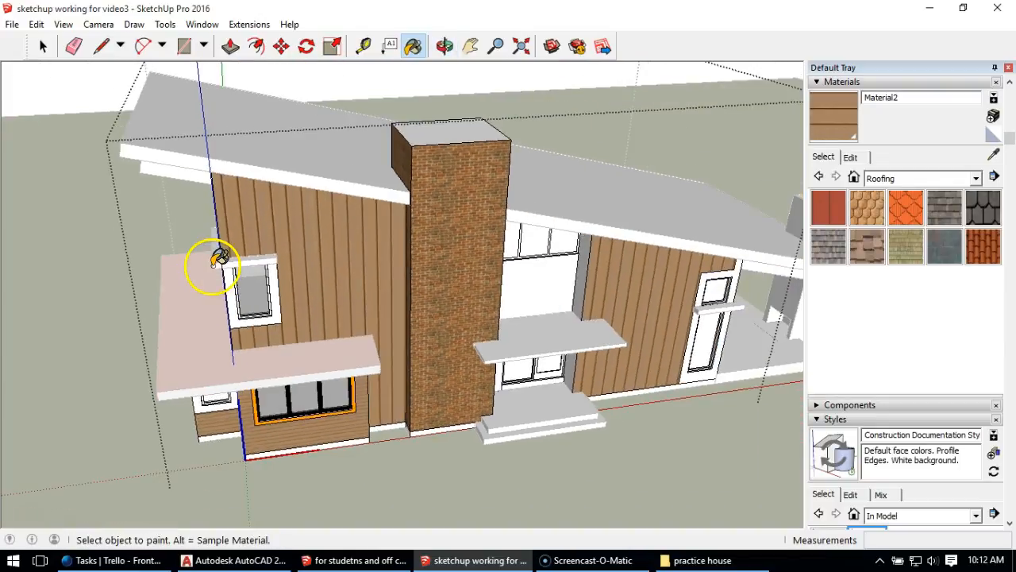
mouse_move(401, 214)
middle_mouse_down()
mouse_move(358, 169)
mouse_move(419, 154)
middle_mouse_up()
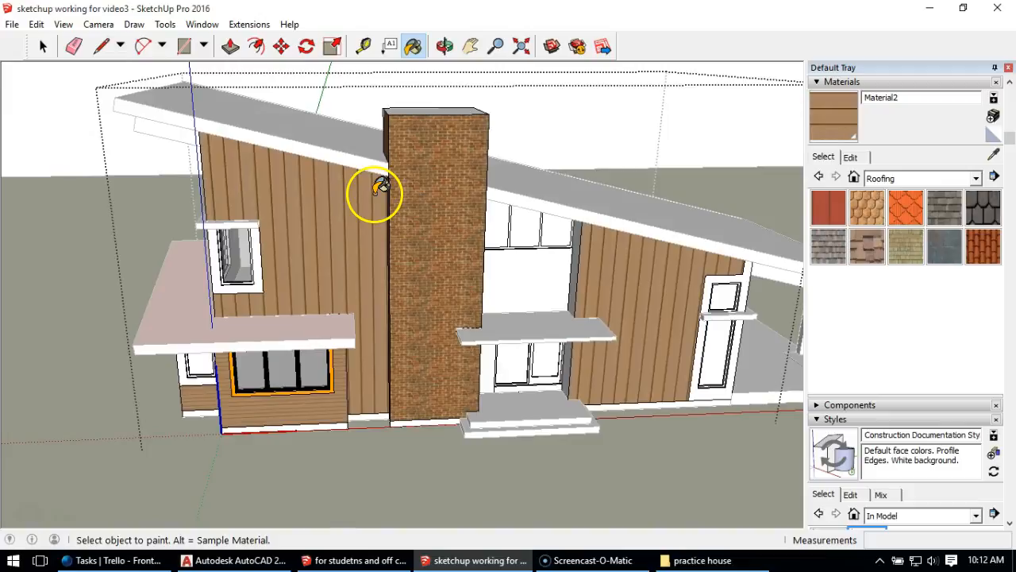
middle_click_drag(453, 239, 301, 262)
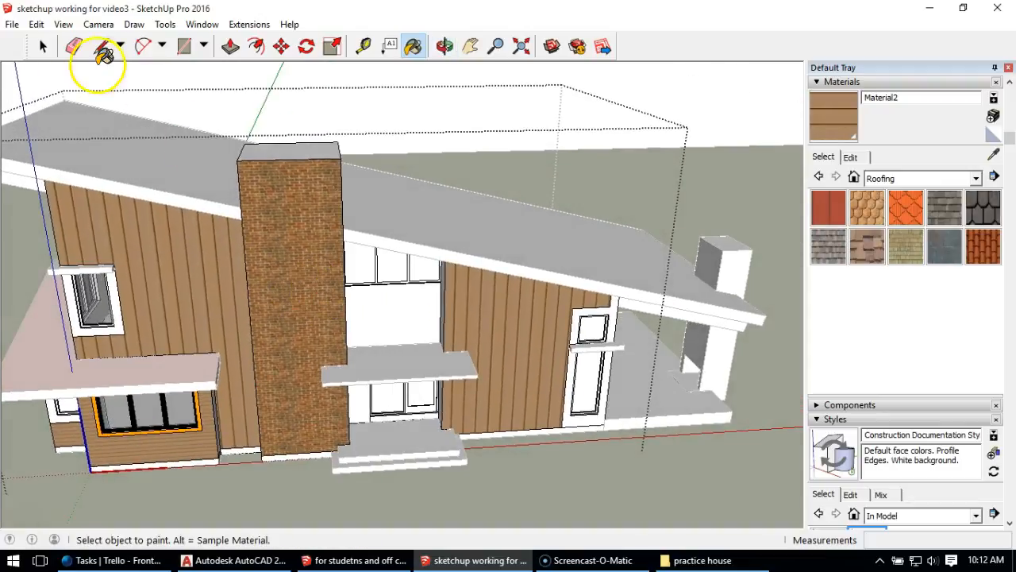
left_click(43, 46)
left_click(240, 91)
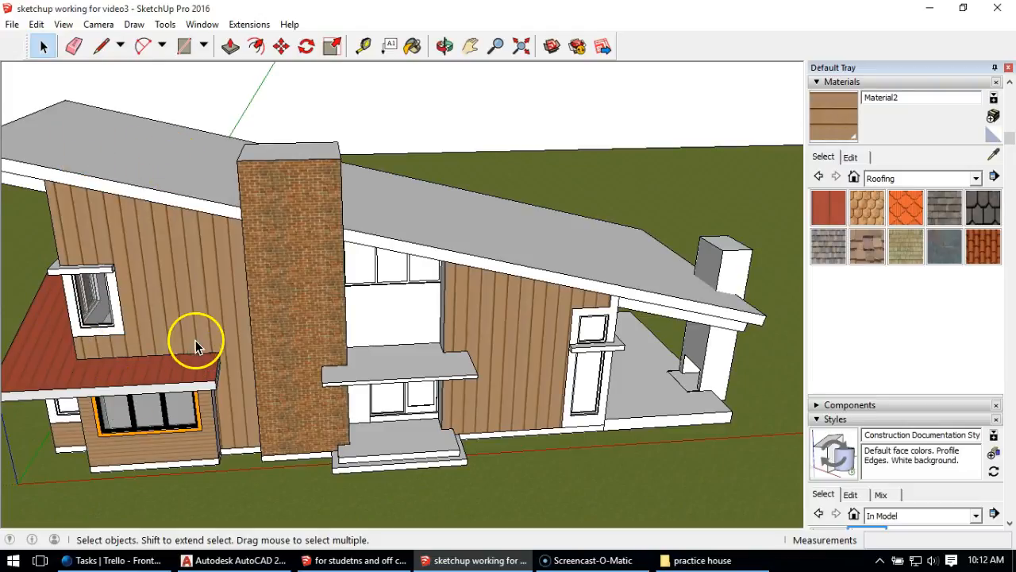
middle_click_drag(174, 277, 299, 225)
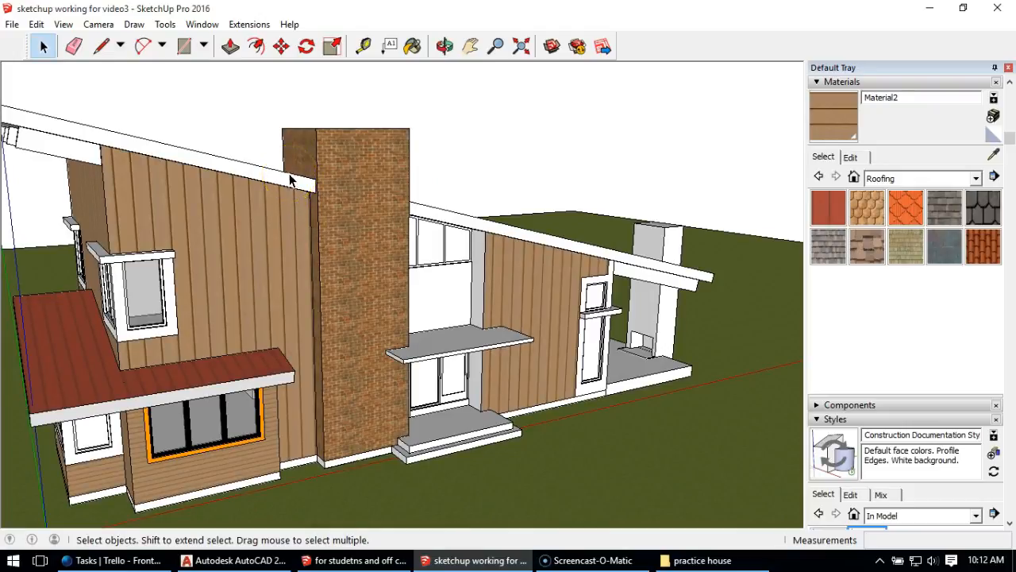
- Switch to the finished model "for studetns and off color" and examine its siding, beam, roof and chimney materials
left_click(361, 560)
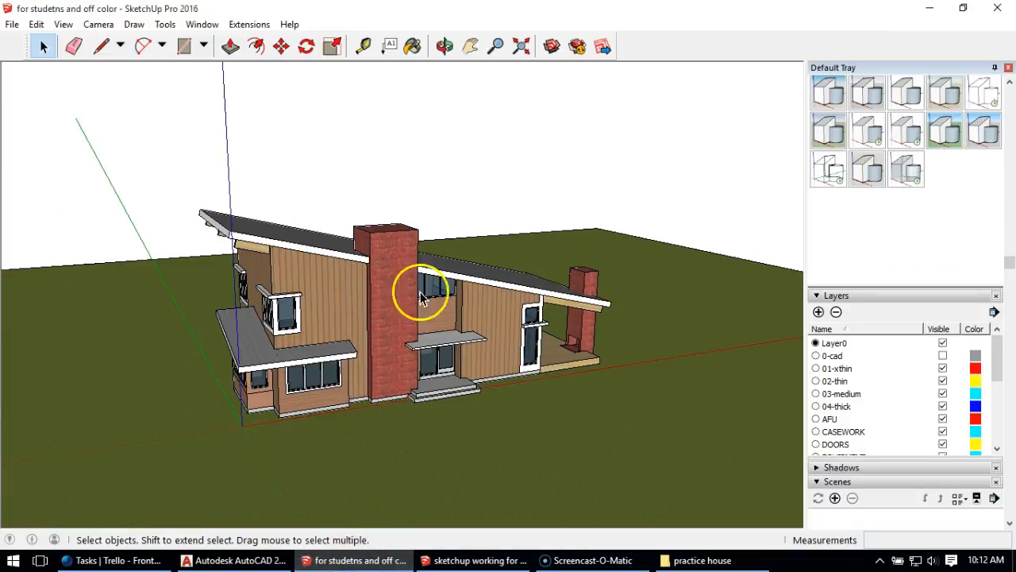
scroll(325, 318, "up", 2)
scroll(325, 321, "up", 2)
middle_click_drag(325, 326, 325, 294)
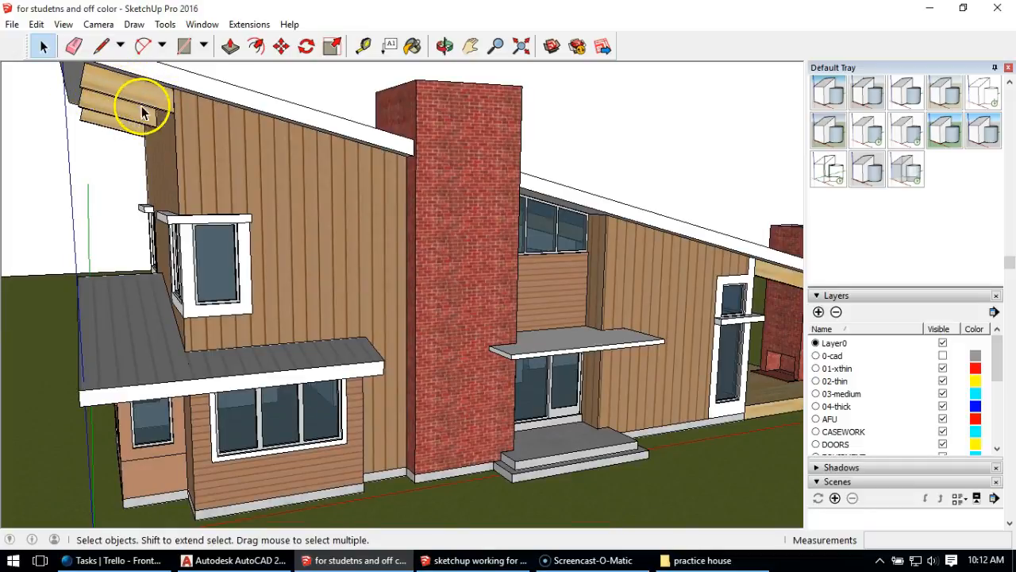
middle_click_drag(136, 96, 166, 153)
scroll(136, 154, "up", 5)
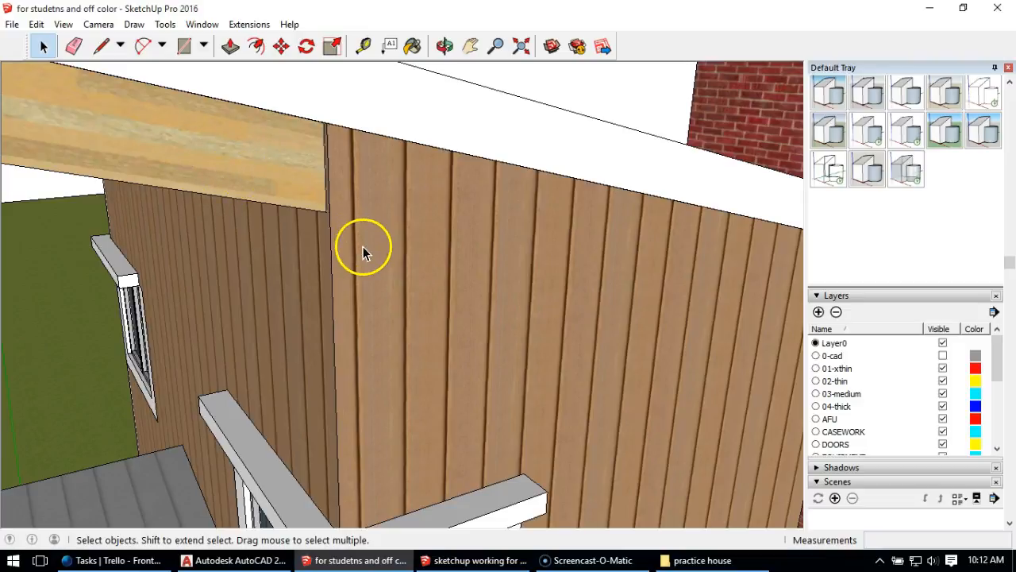
scroll(360, 247, "down", 5)
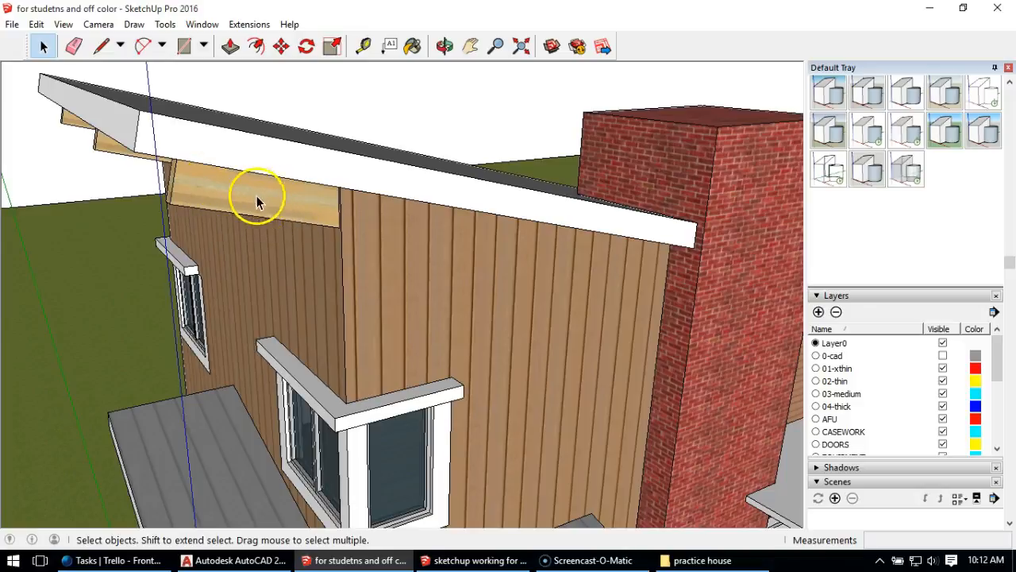
mouse_move(302, 209)
middle_mouse_down()
mouse_move(424, 236)
mouse_move(335, 170)
mouse_move(363, 336)
mouse_move(329, 362)
mouse_move(310, 241)
mouse_move(665, 138)
mouse_move(293, 229)
mouse_move(581, 213)
mouse_move(328, 234)
mouse_move(257, 283)
mouse_move(396, 297)
mouse_move(515, 279)
mouse_move(293, 313)
mouse_move(504, 317)
mouse_move(229, 312)
middle_mouse_up()
scroll(361, 179, "down", 4)
mouse_move(193, 264)
middle_mouse_down()
mouse_move(563, 288)
mouse_move(331, 245)
mouse_move(449, 274)
mouse_move(479, 308)
middle_mouse_up()
middle_click_drag(353, 252, 408, 245)
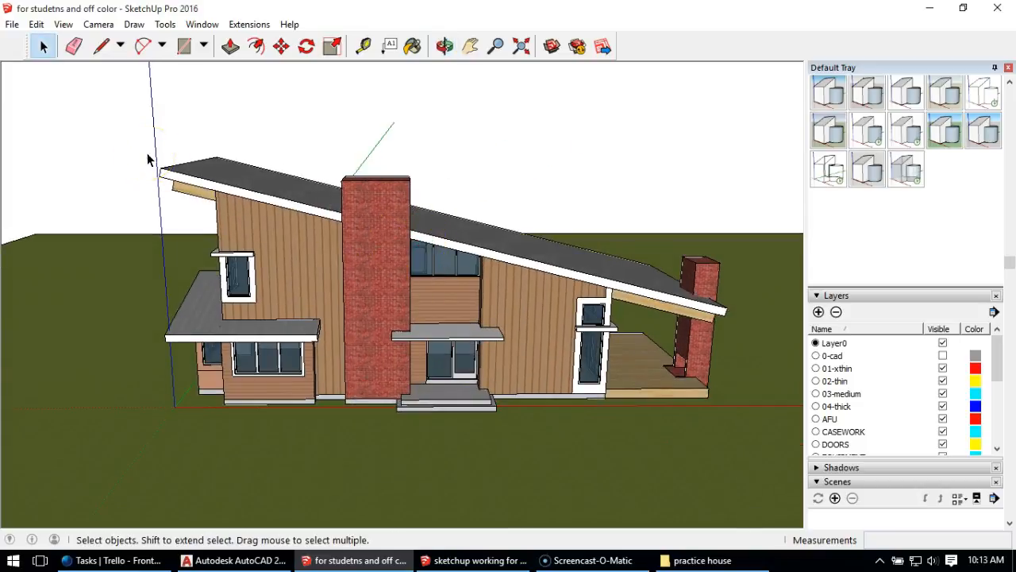